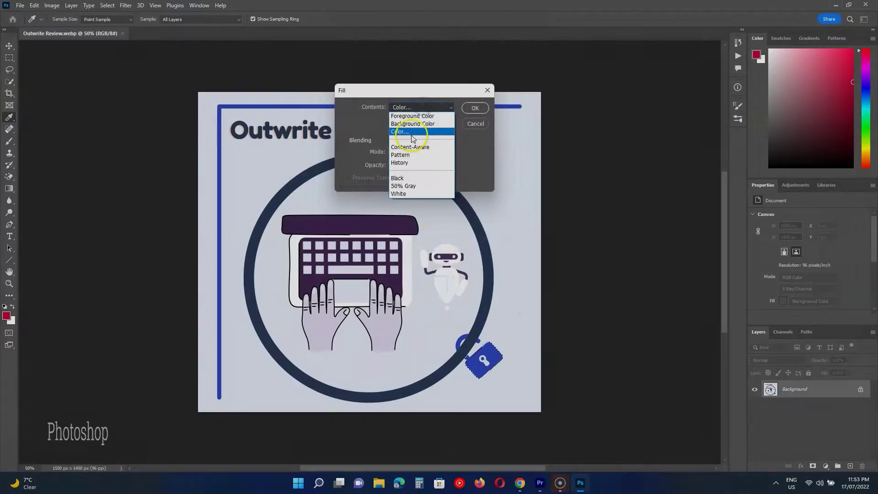
# Fill the key shape olive and outline the selected robot and hands with a red stroke.
pyautogui.click(494, 89)
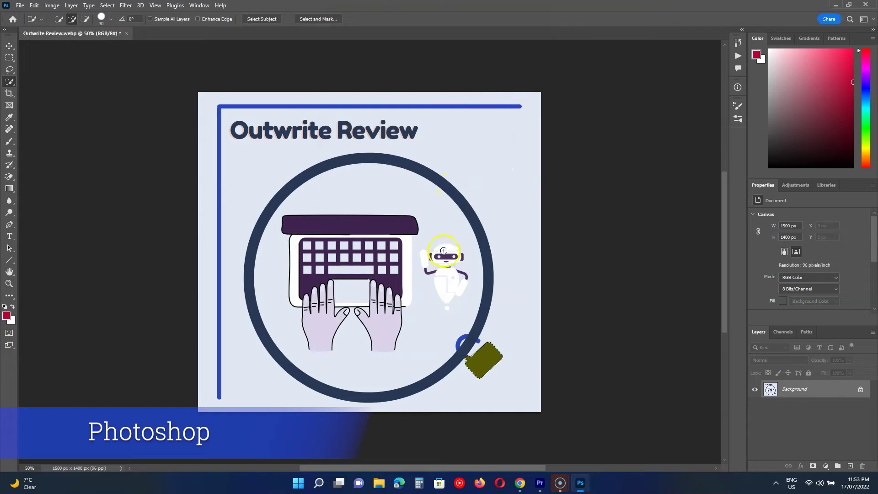
pyautogui.moveTo(444, 251); pyautogui.dragTo(438, 269)
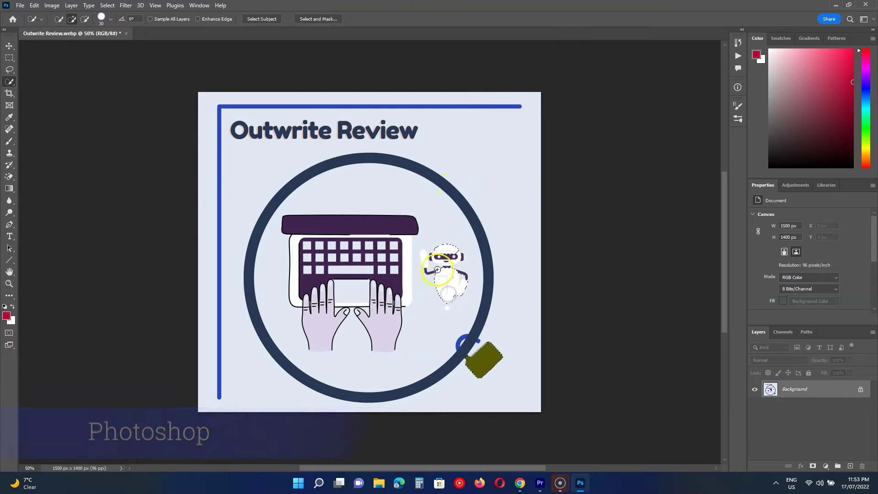
pyautogui.rightClick(335, 312)
pyautogui.click(383, 255)
pyautogui.click(481, 95)
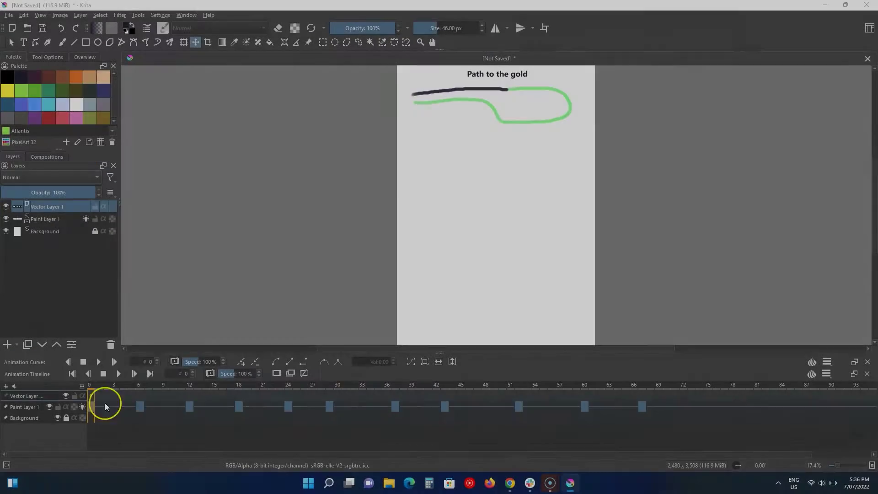
# Select a Paint Layer 1 keyframe and bring up its frame options at frame 6.
pyautogui.click(92, 396)
pyautogui.rightClick(91, 396)
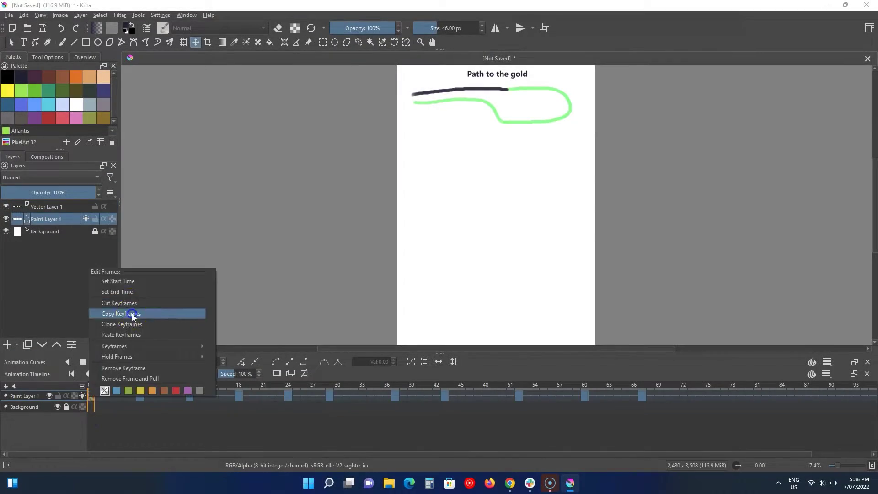
pyautogui.rightClick(140, 396)
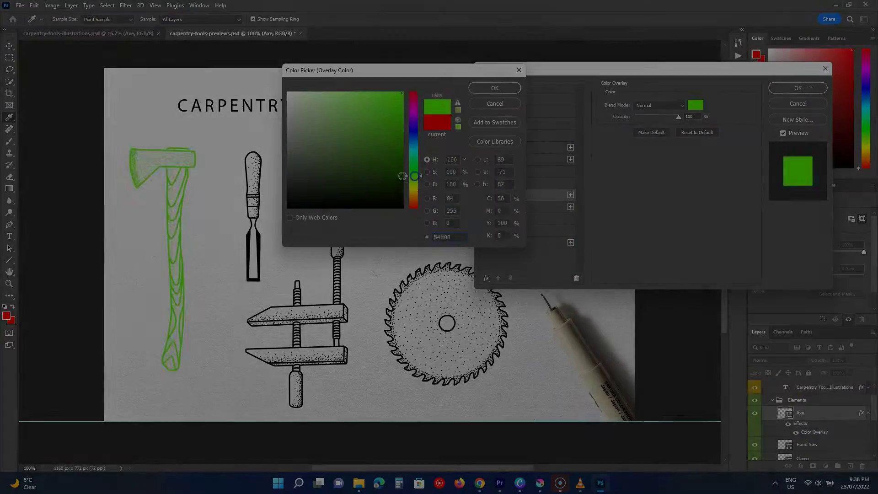
# Apply the dark green #206100 overlay colour and nudge the Hand Saw layer slightly right.
pyautogui.write('206100')
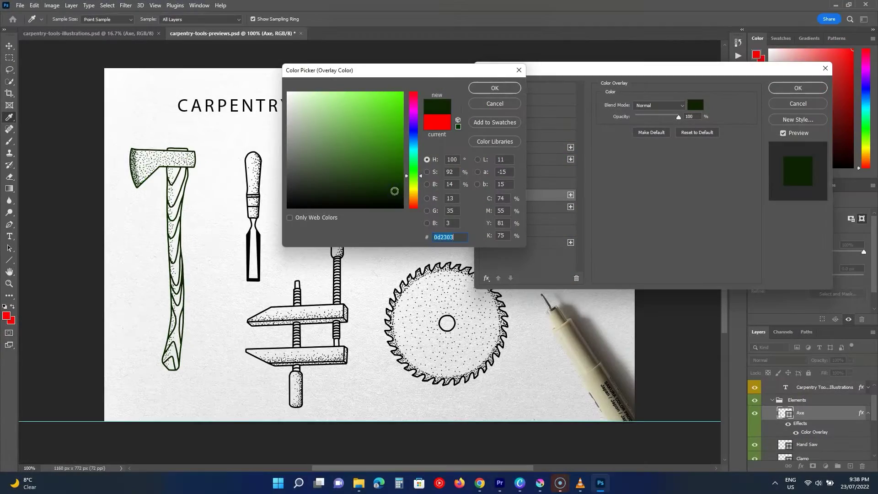
pyautogui.click(495, 88)
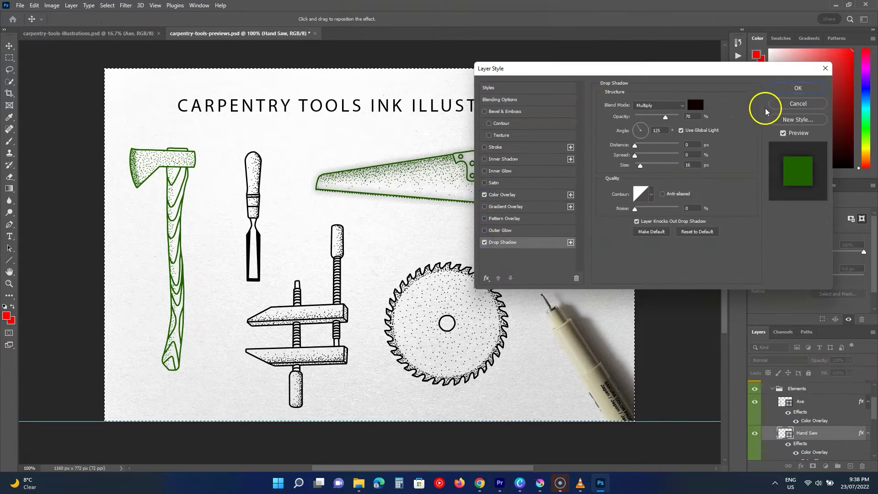
pyautogui.click(763, 108)
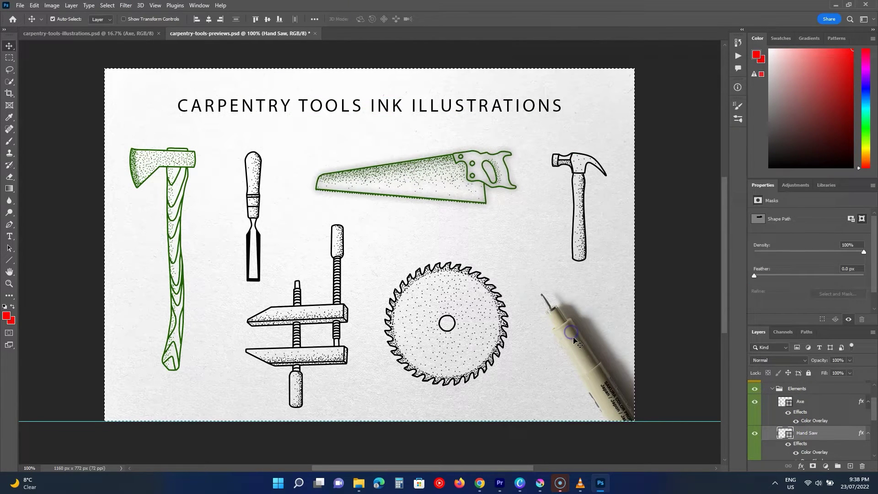
pyautogui.moveTo(575, 340); pyautogui.dragTo(587, 343)
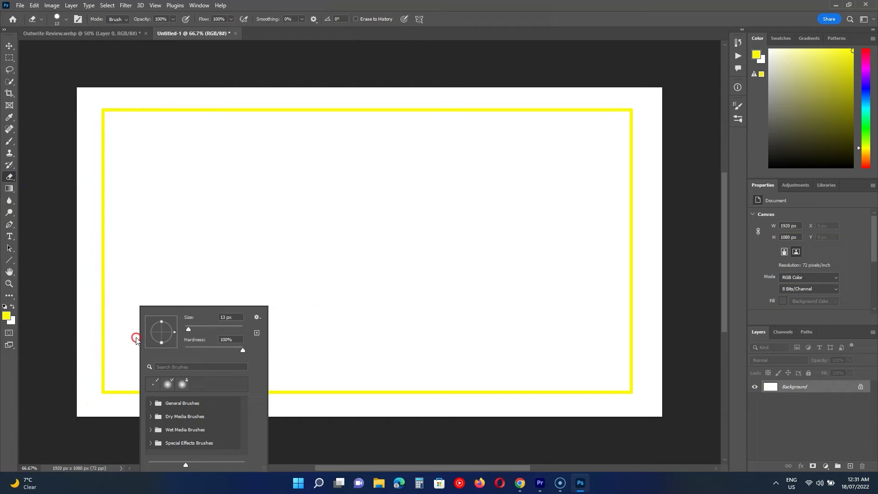
# Enlarge the eraser brush from 13 px to 51 px in the brush settings.
pyautogui.moveTo(192, 333); pyautogui.dragTo(196, 333)
pyautogui.click(123, 359)
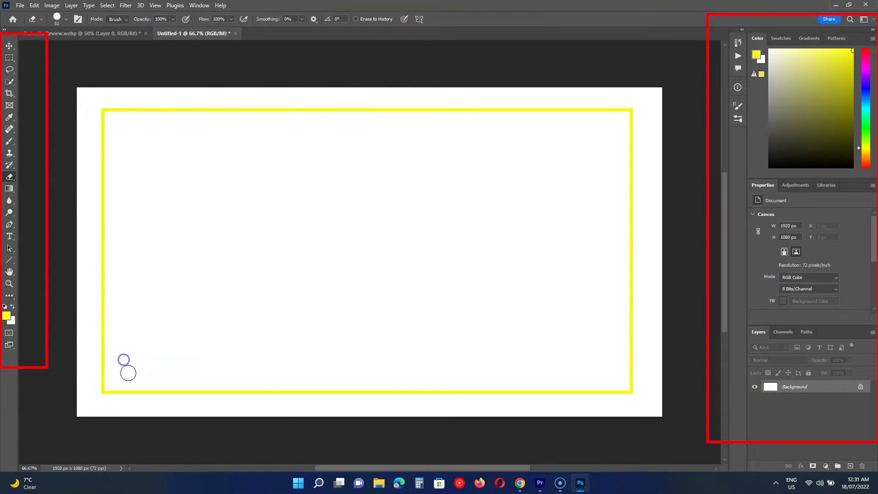
pyautogui.rightClick(154, 248)
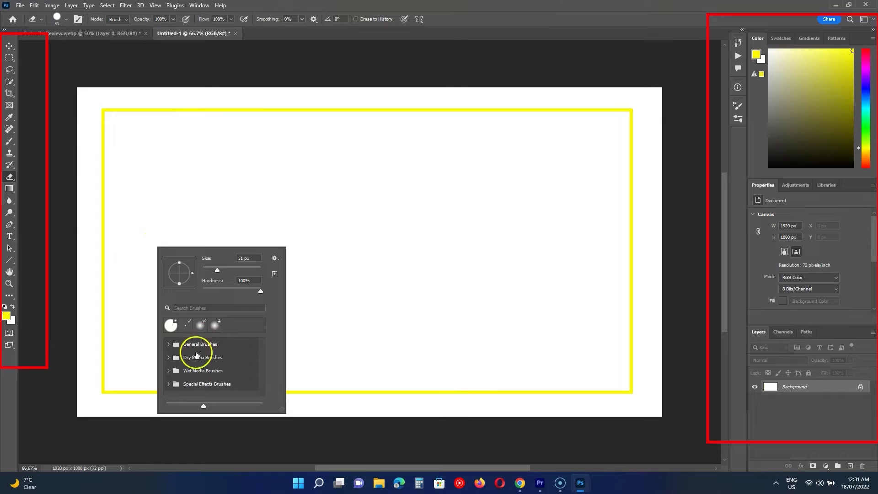
pyautogui.click(323, 303)
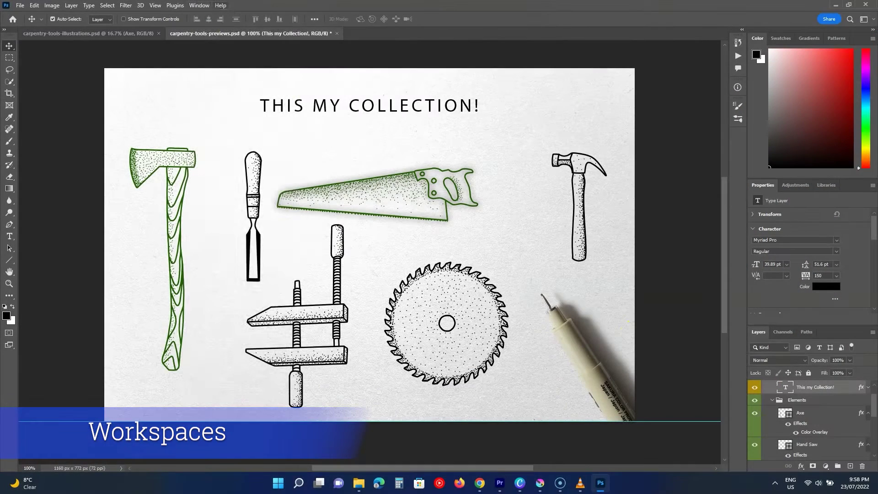
# Switch the panel layout to another preset workspace via Window > Workspace.
pyautogui.click(201, 5)
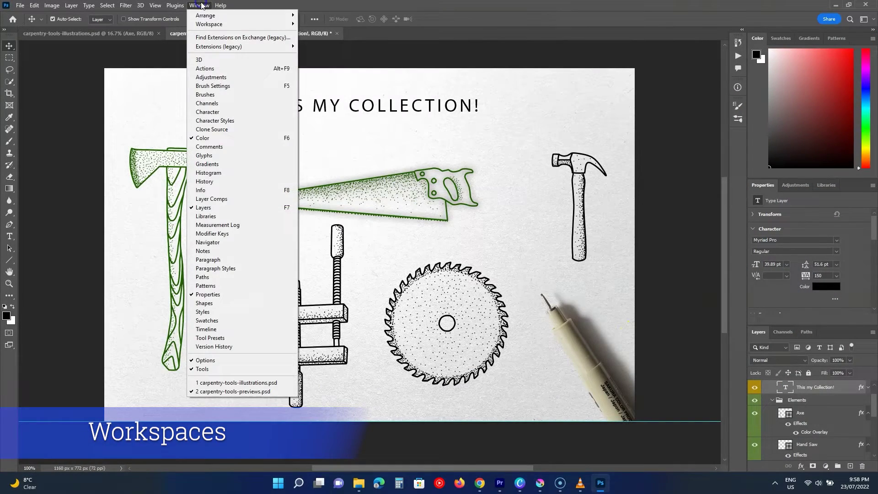
pyautogui.moveTo(211, 23)
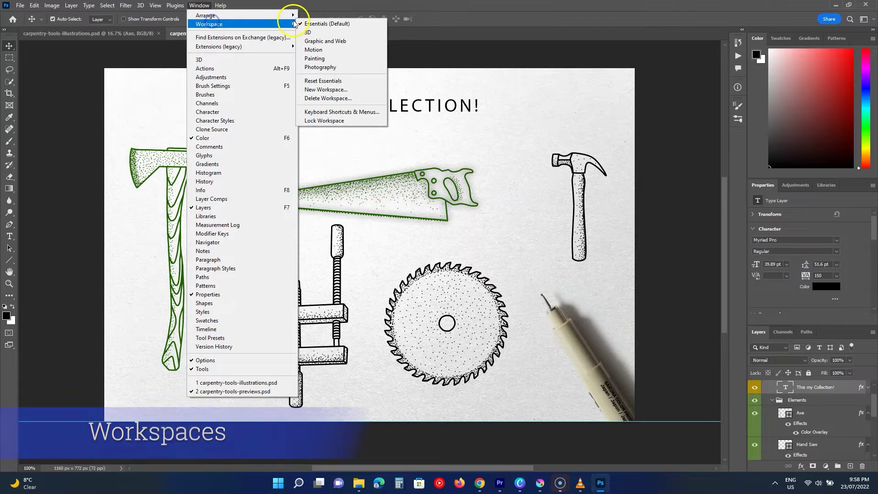
pyautogui.click(315, 32)
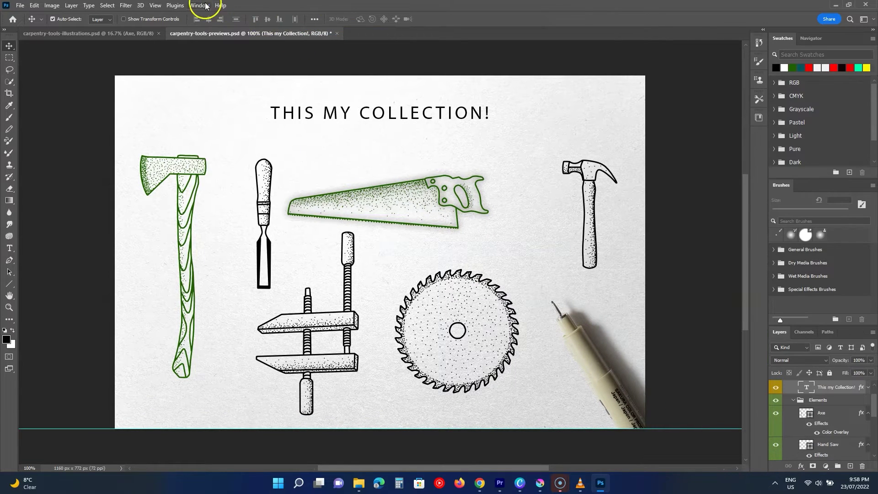
# Switch the workspace to Photography, then reopen the Window menu.
pyautogui.click(205, 5)
pyautogui.moveTo(232, 28)
pyautogui.click(333, 68)
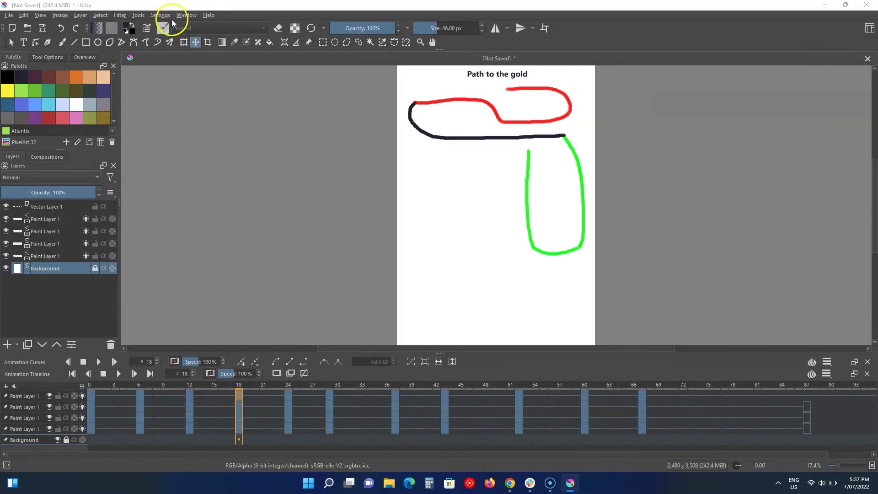
pyautogui.click(183, 15)
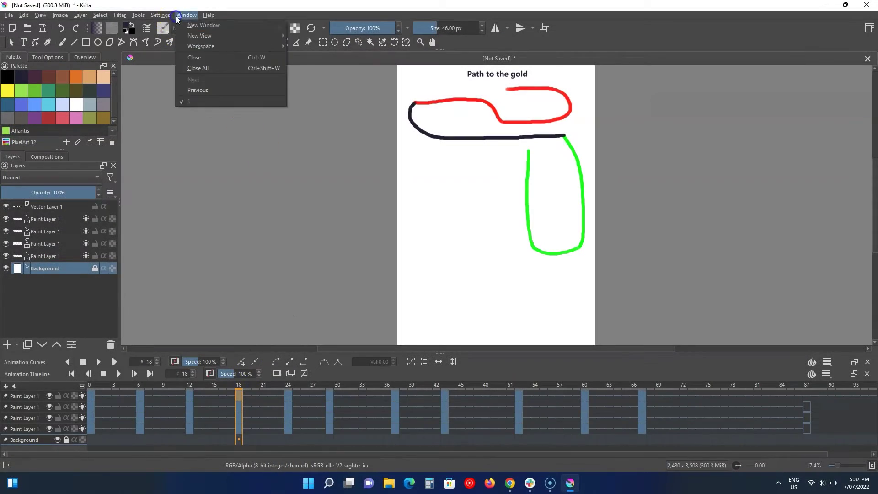
pyautogui.moveTo(197, 45)
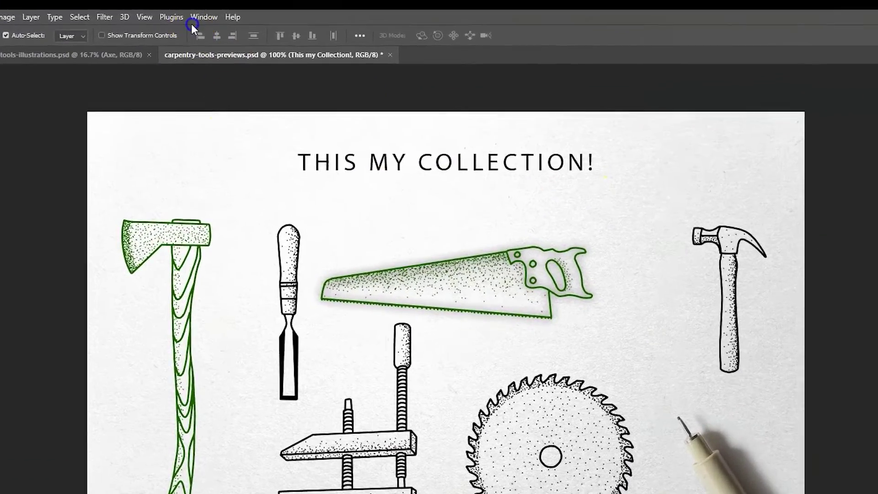
# Display the Window > Workspace submenu, showing Photography as the current workspace.
pyautogui.click(193, 23)
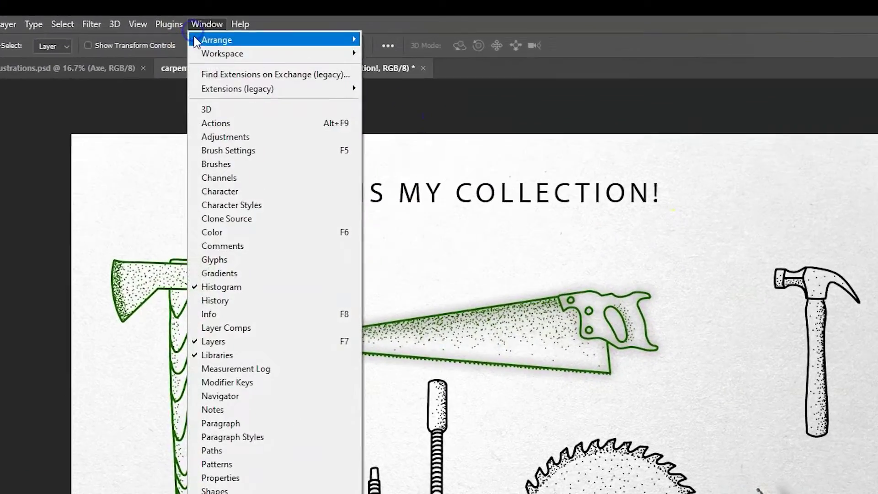
pyautogui.moveTo(215, 95)
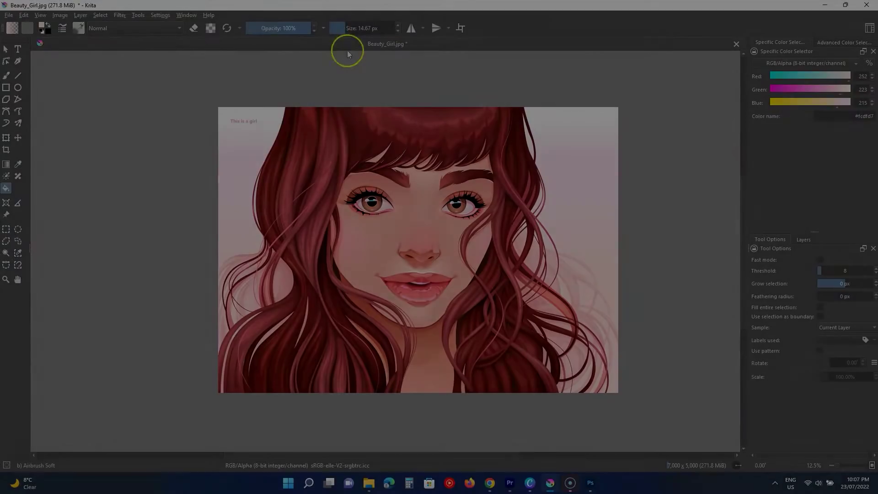
pyautogui.click(166, 25)
pyautogui.moveTo(137, 73)
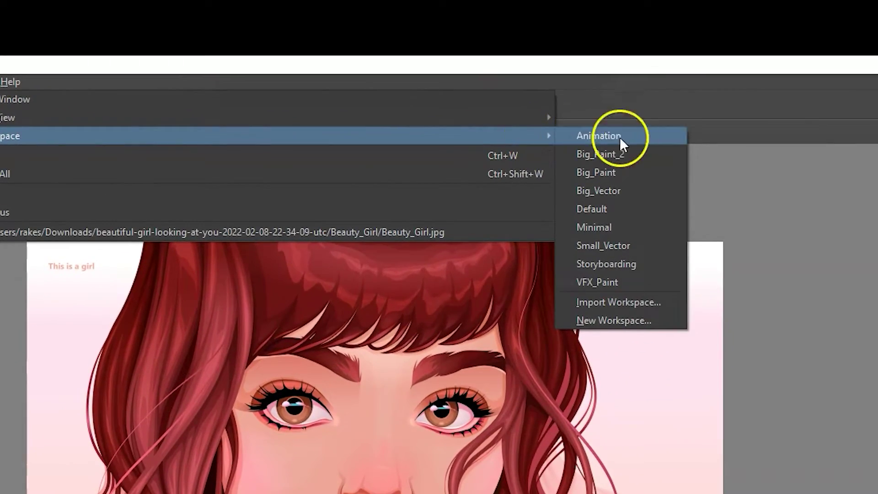
# Create a new workspace in Krita and name it 'My Workspace'.
pyautogui.click(614, 320)
pyautogui.click(402, 465)
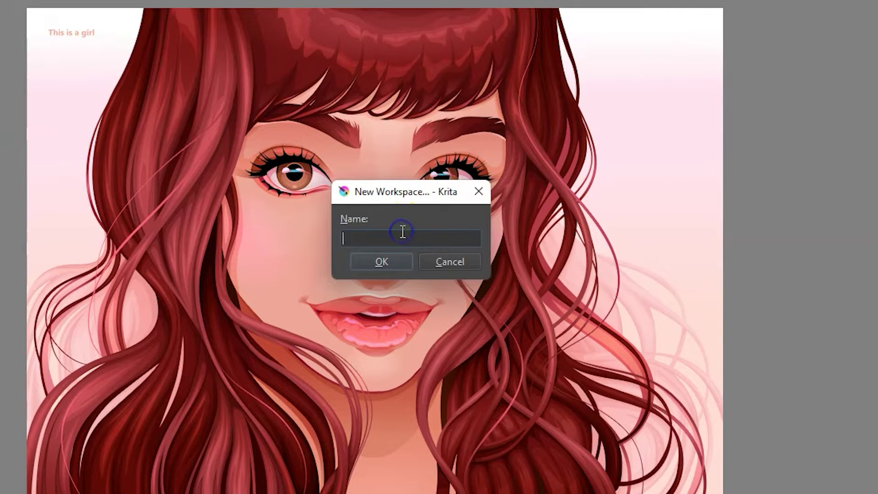
pyautogui.write('M')
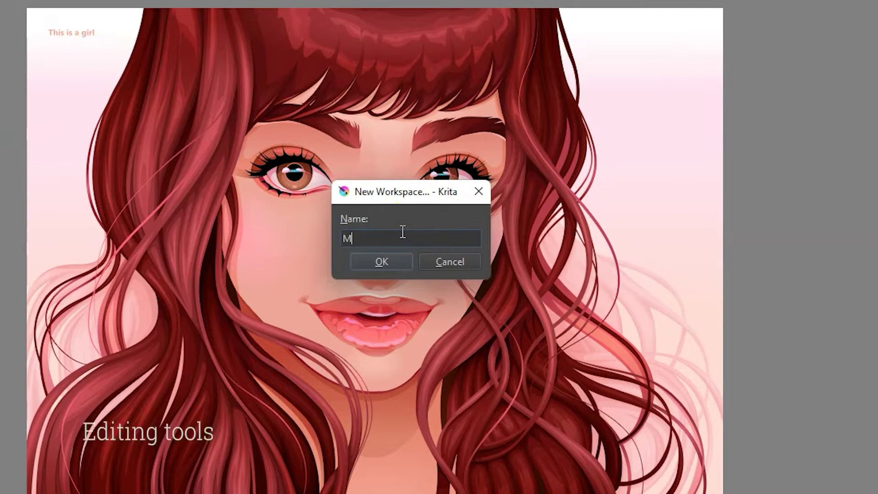
pyautogui.write('y Workspace')
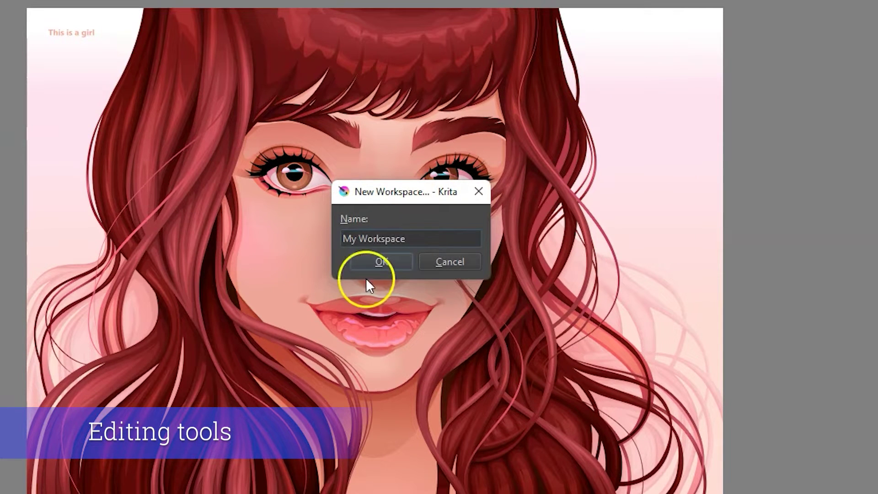
pyautogui.click(365, 262)
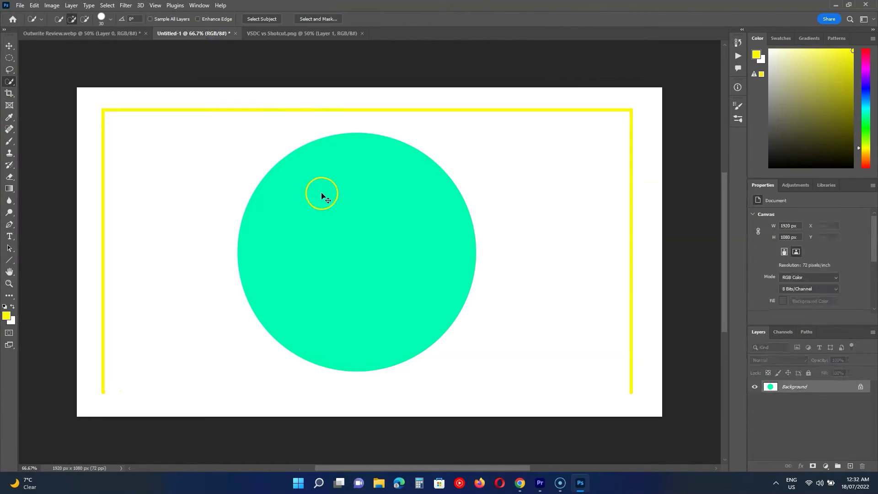
# Paste the play-circle into Untitled-1 and drag it over the green circle.
pyautogui.hotkey('ctrl', 'v')
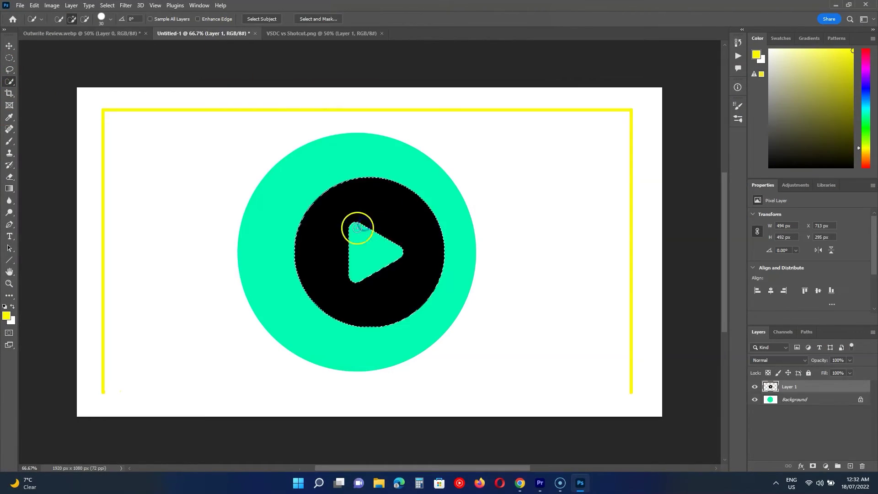
pyautogui.moveTo(417, 227); pyautogui.dragTo(398, 226)
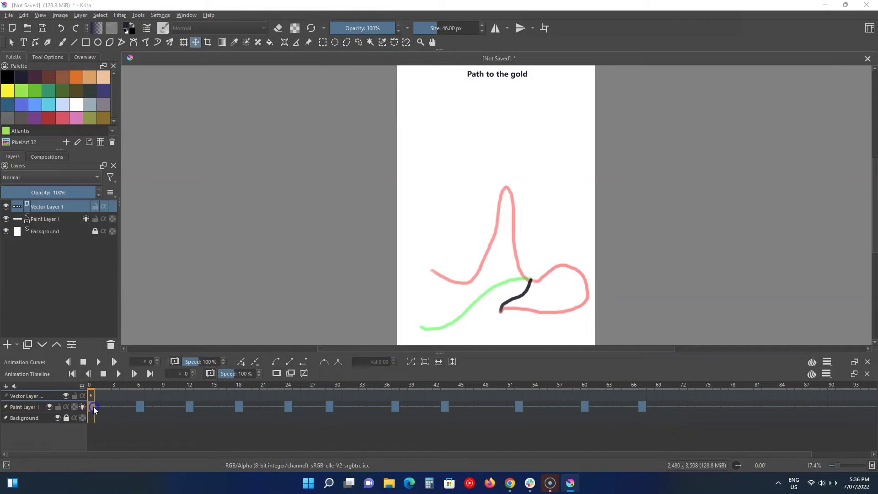
# Move Paint Layer 1's keyframe from frame 0 to frame 6 using cut and paste.
pyautogui.click(93, 407)
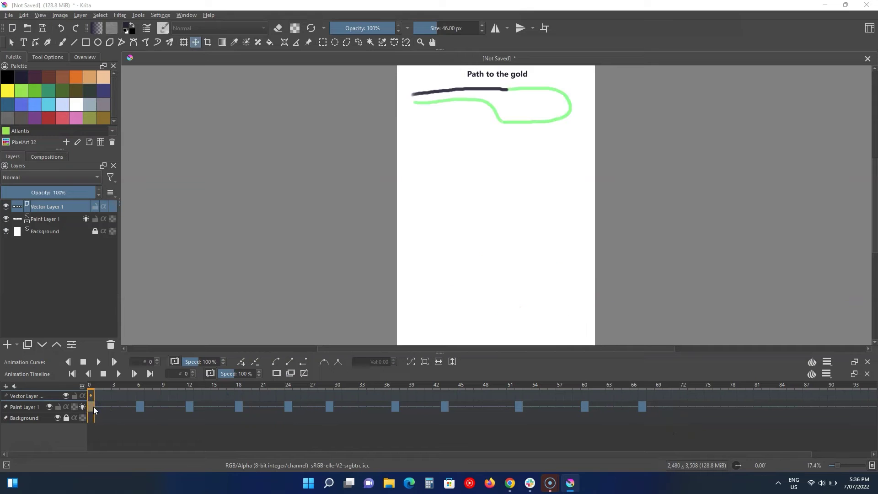
pyautogui.rightClick(90, 396)
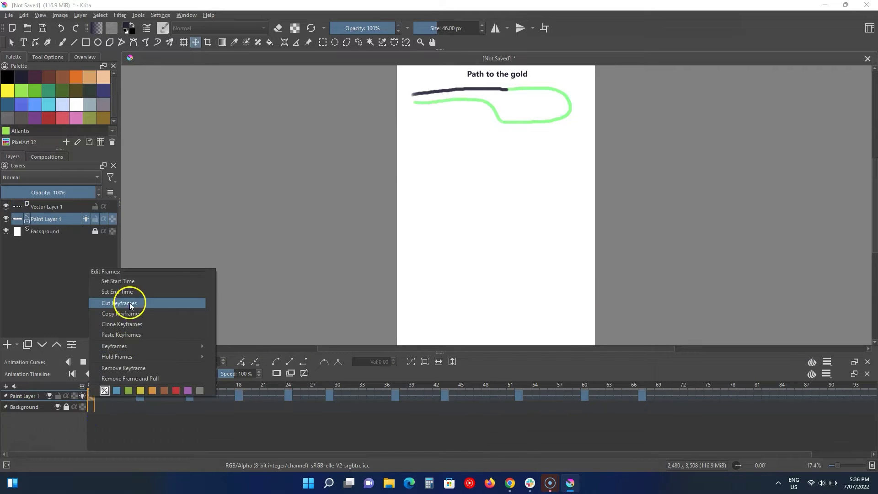
pyautogui.click(128, 303)
pyautogui.rightClick(141, 399)
pyautogui.click(183, 337)
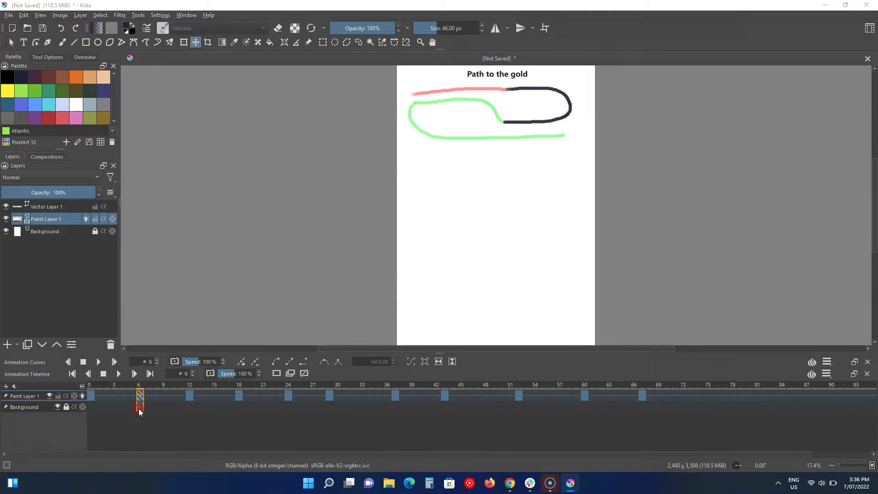
# Duplicate the paint layer three times with Ctrl+J.
pyautogui.hotkey('ctrl', 'j')
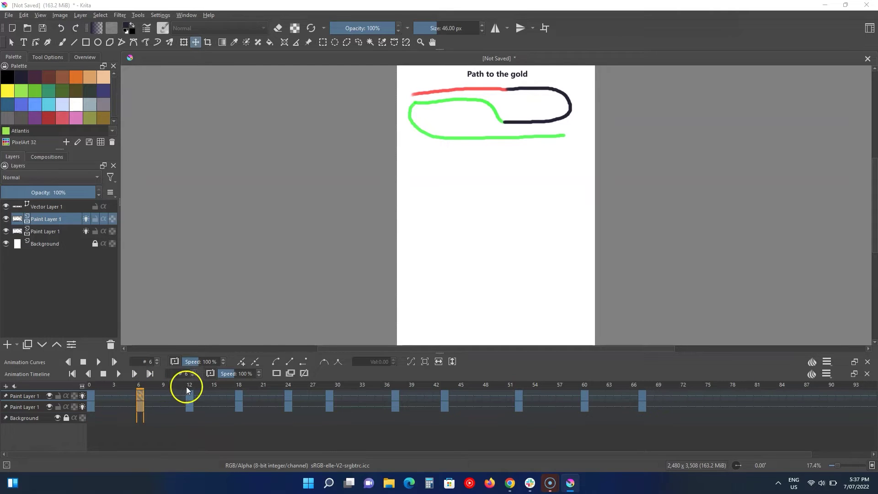
pyautogui.hotkey('ctrl', 'j')
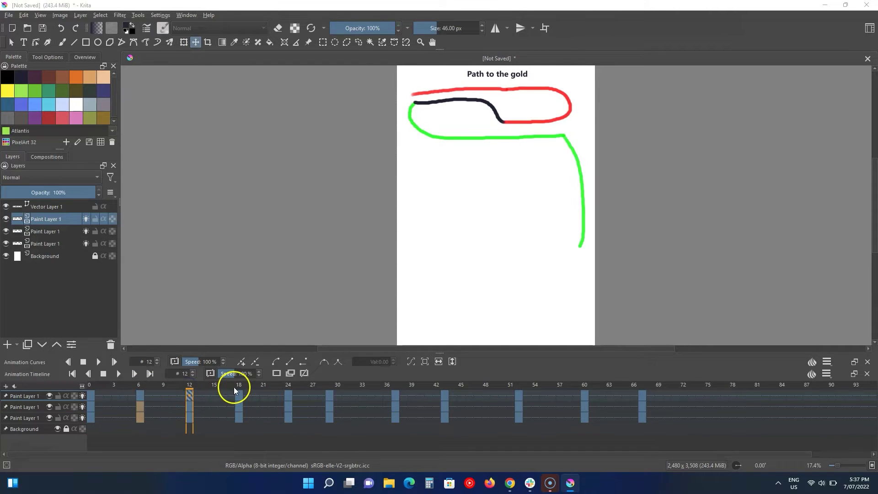
pyautogui.hotkey('ctrl', 'j')
# Play the animation from frame 0, then stop the playback.
pyautogui.click(90, 388)
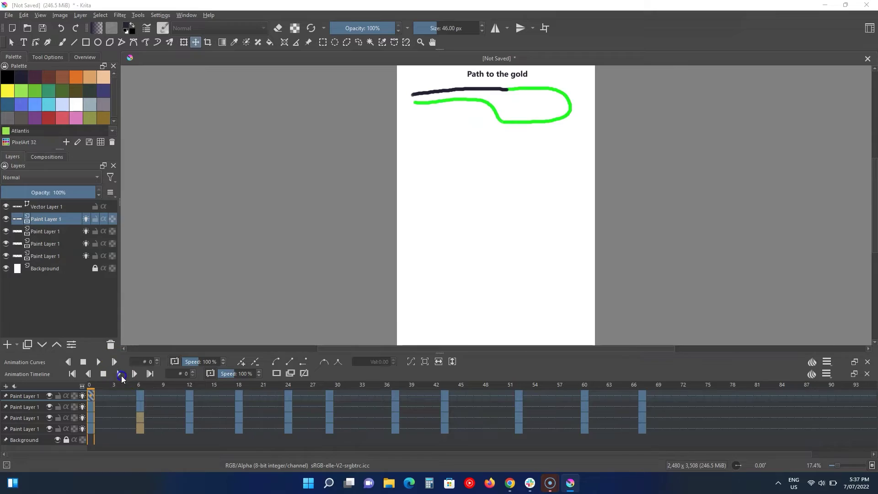
pyautogui.click(120, 375)
pyautogui.click(103, 374)
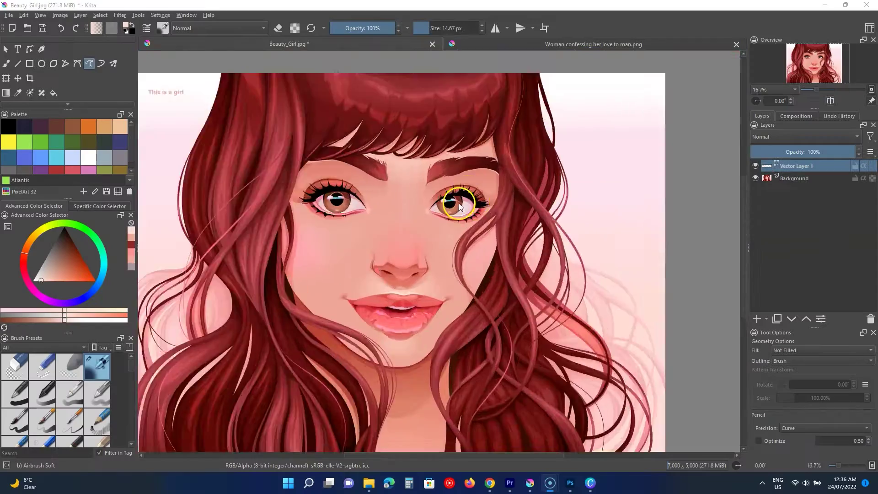
pyautogui.scroll(10, 459, 203)
pyautogui.scroll(-12, 459, 203)
pyautogui.scroll(10, 460, 203)
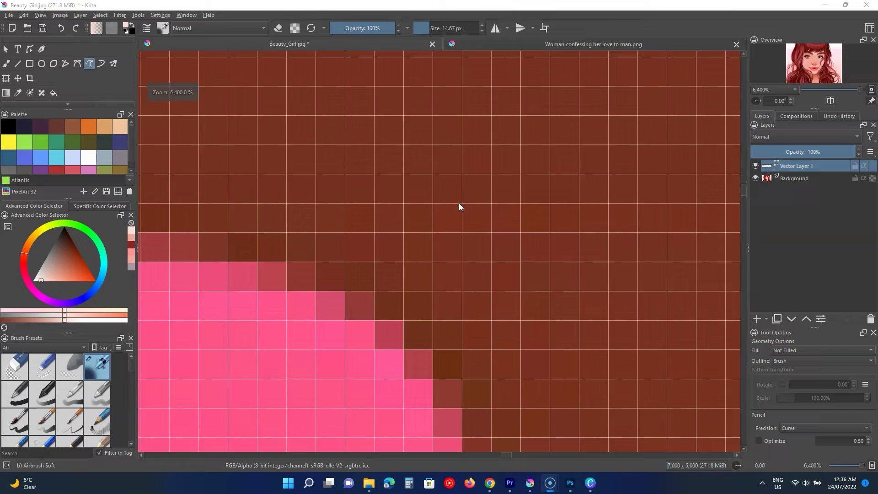
pyautogui.scroll(-12, 459, 205)
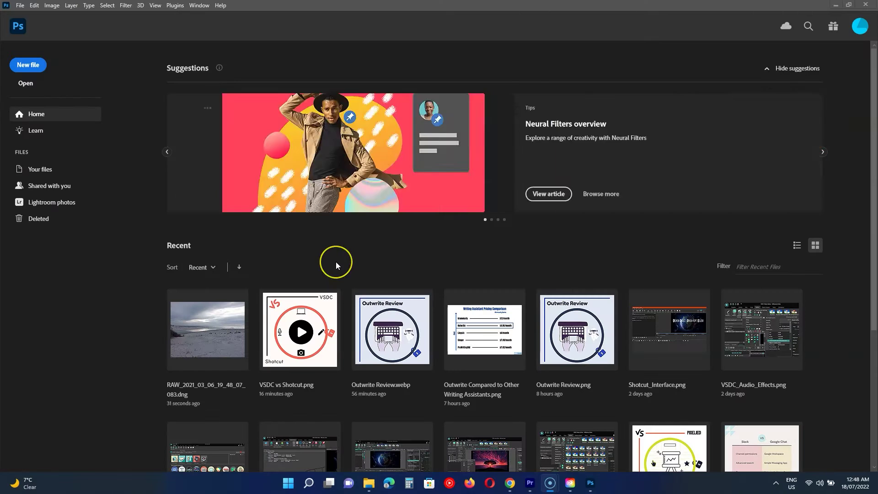
# Open the RAW beach photo and adjust its Temperature slider in Camera Raw Filter.
pyautogui.click(25, 84)
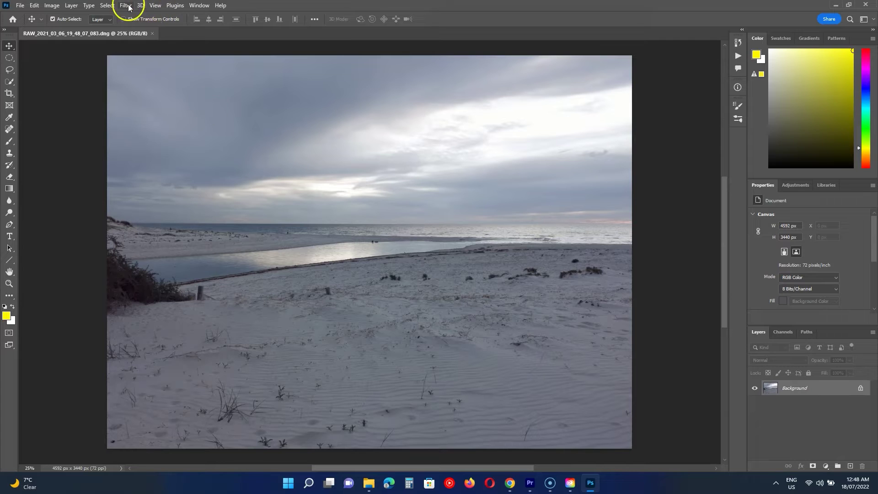
pyautogui.click(126, 5)
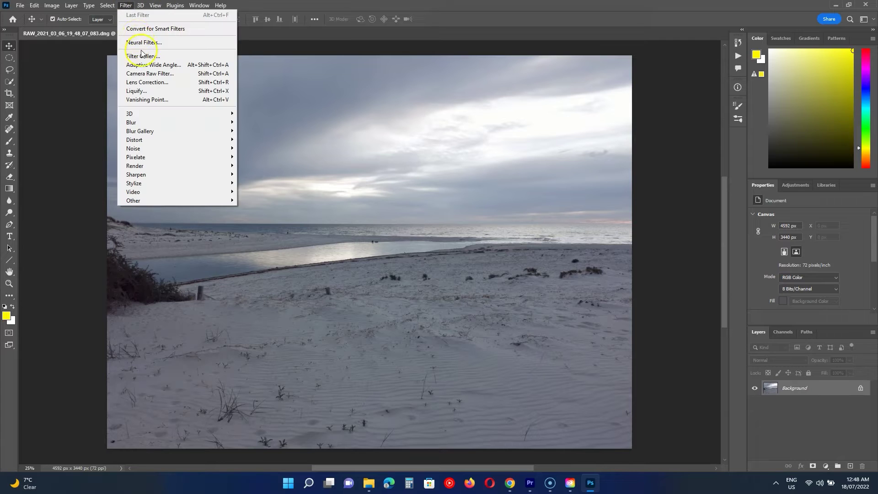
pyautogui.click(146, 70)
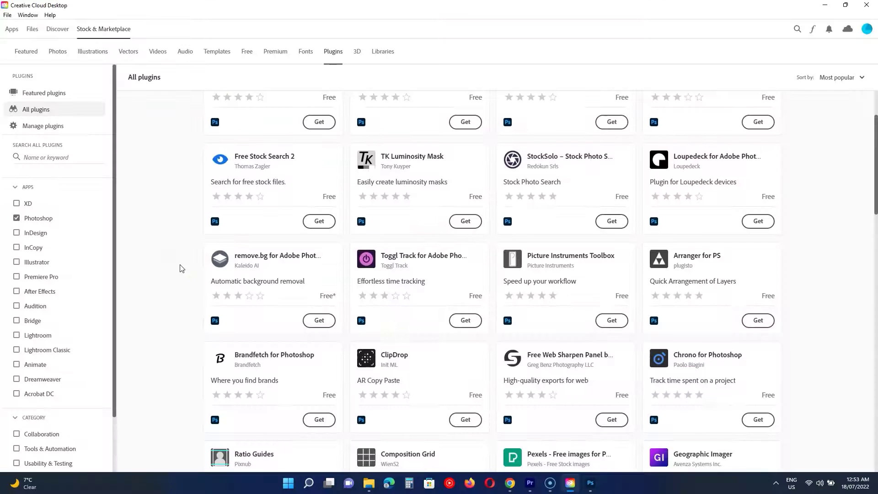
pyautogui.scroll(3, 181, 268)
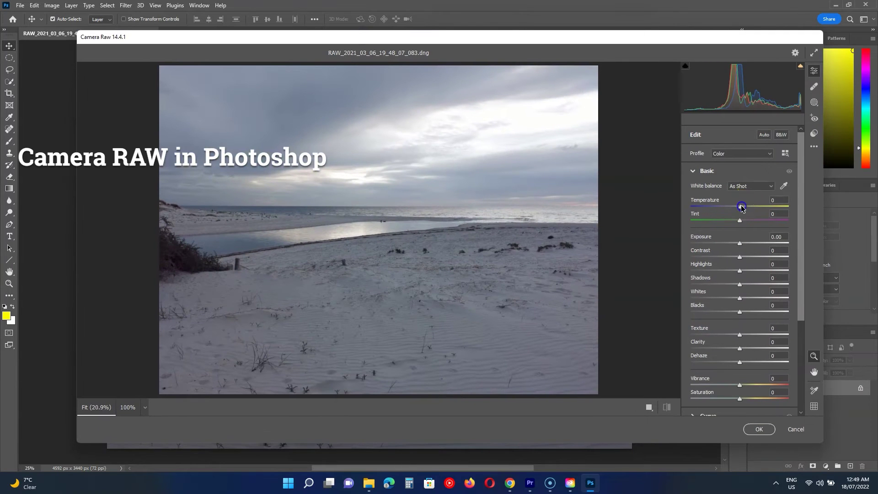
pyautogui.moveTo(741, 205); pyautogui.dragTo(732, 207)
pyautogui.scroll(-5, 756, 337)
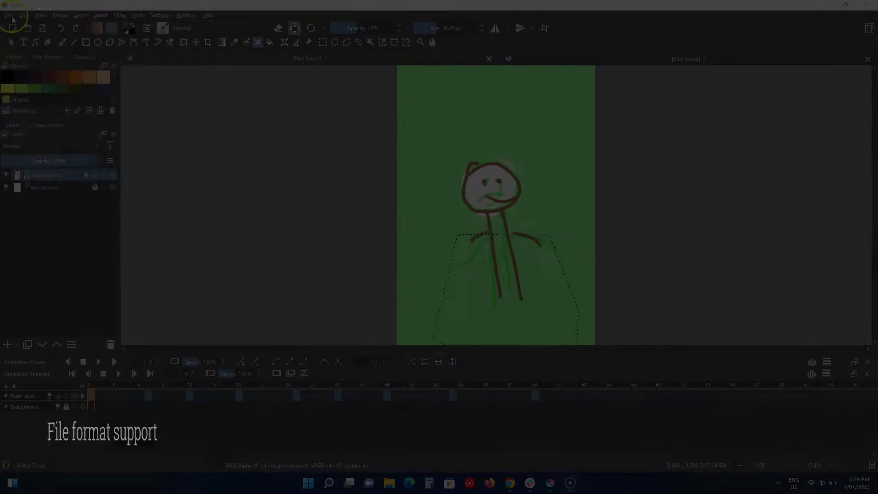
# Review the export file-format list under File > Export, then open an image file.
pyautogui.click(10, 15)
pyautogui.click(48, 90)
pyautogui.moveTo(202, 23); pyautogui.dragTo(304, 24)
pyautogui.click(463, 291)
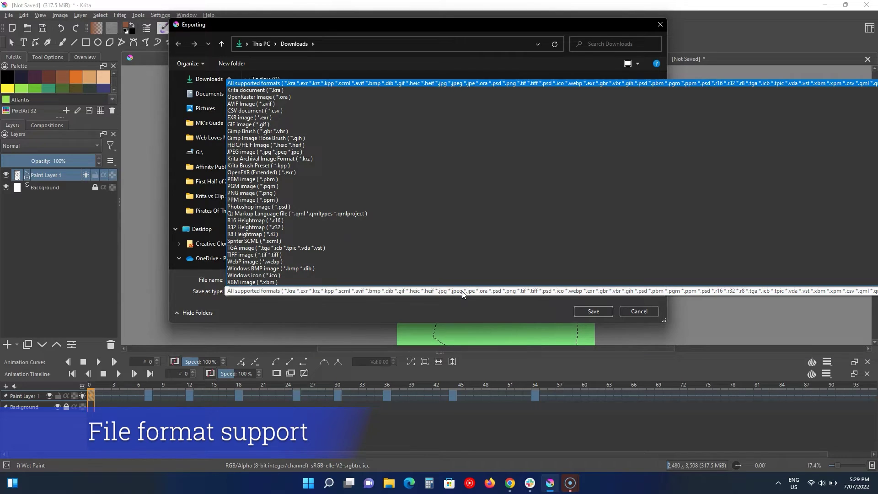
pyautogui.scroll(-1, 361, 168)
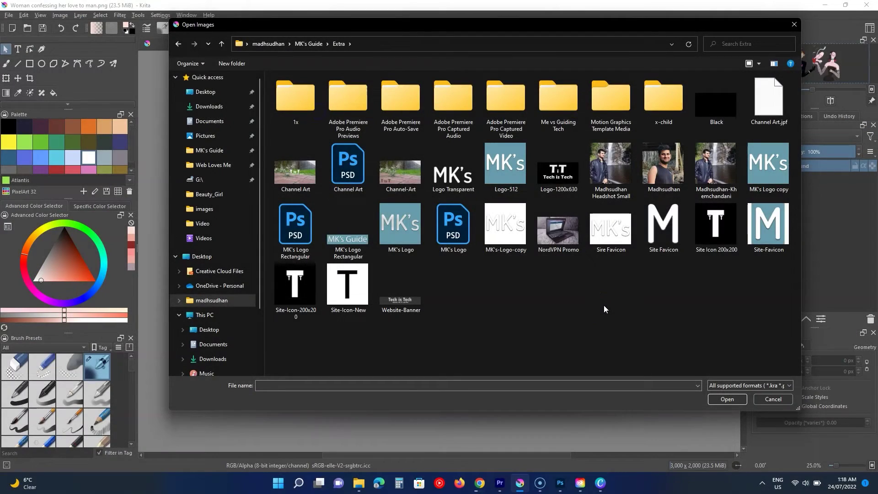
pyautogui.click(452, 236)
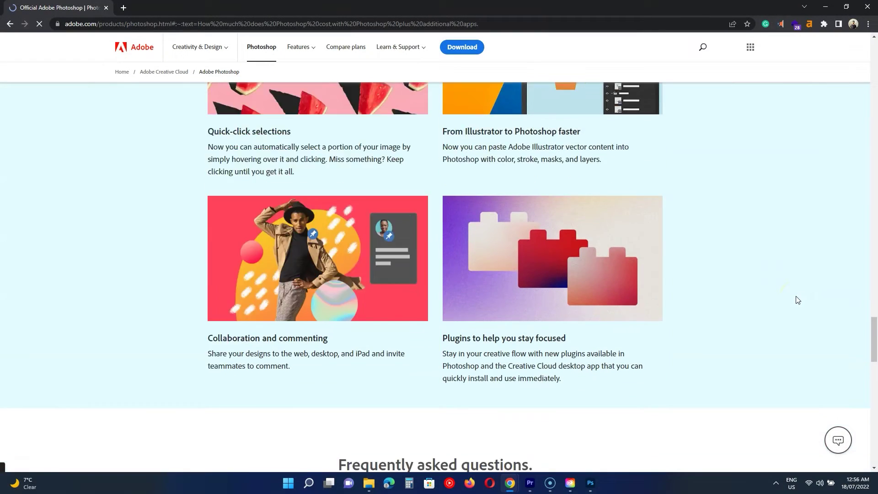
# Scroll Adobe's Photoshop page to the Creative Cloud plans showing Photoshop Single App at US$20.99/mo.
pyautogui.scroll(-10, 798, 300)
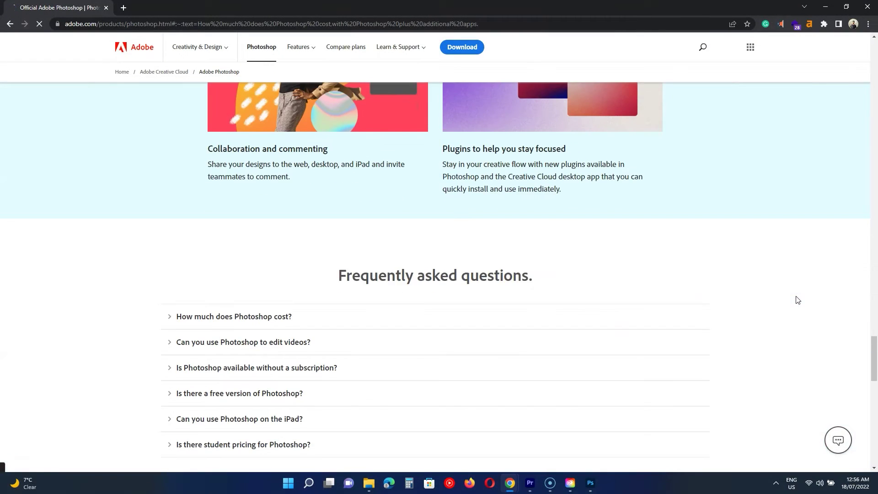
pyautogui.scroll(-3, 796, 301)
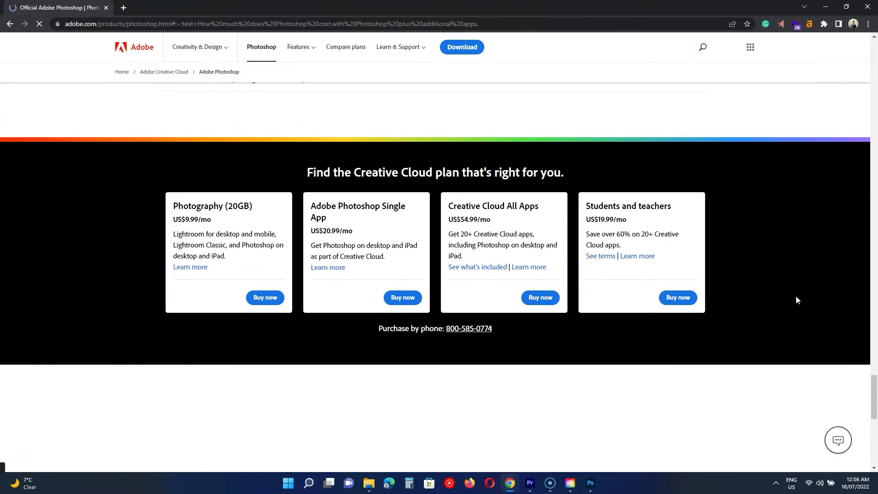
pyautogui.scroll(1, 796, 300)
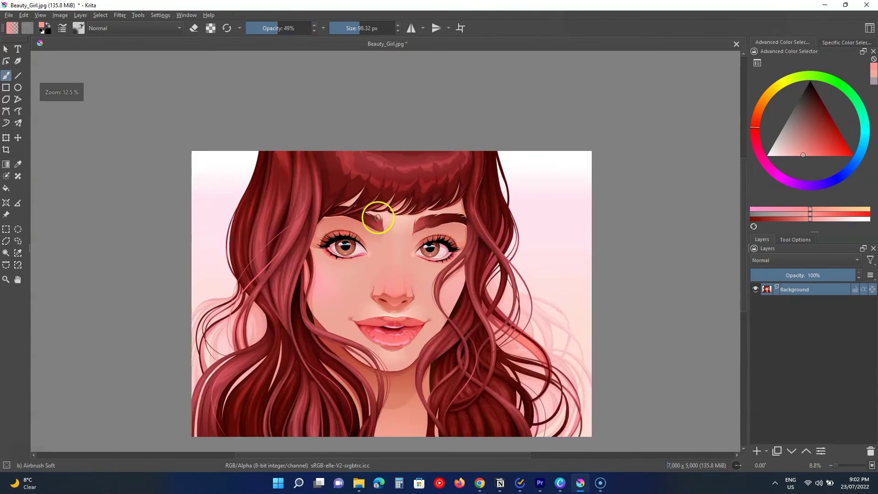
# Drag across the Beauty_Girl.jpg canvas, then select the Freehand Brush and Gradient tools for Vector Layer 1.
pyautogui.scroll(2, 394, 165)
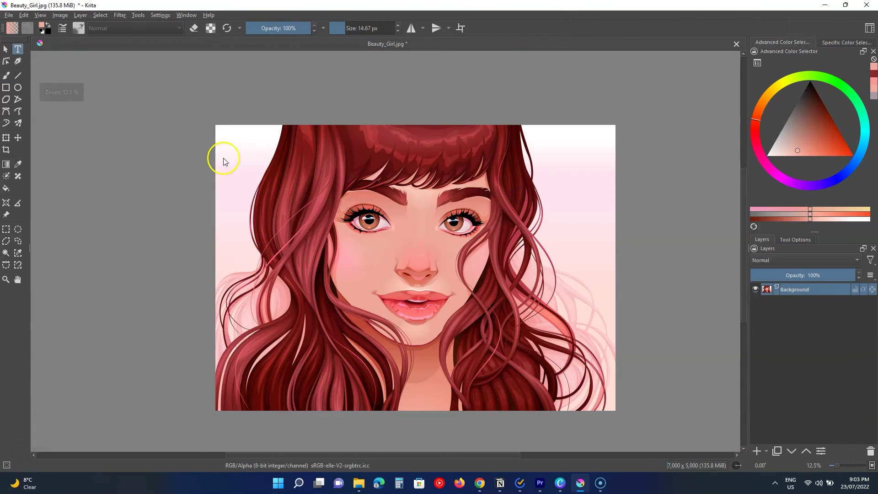
pyautogui.moveTo(221, 157); pyautogui.dragTo(269, 233)
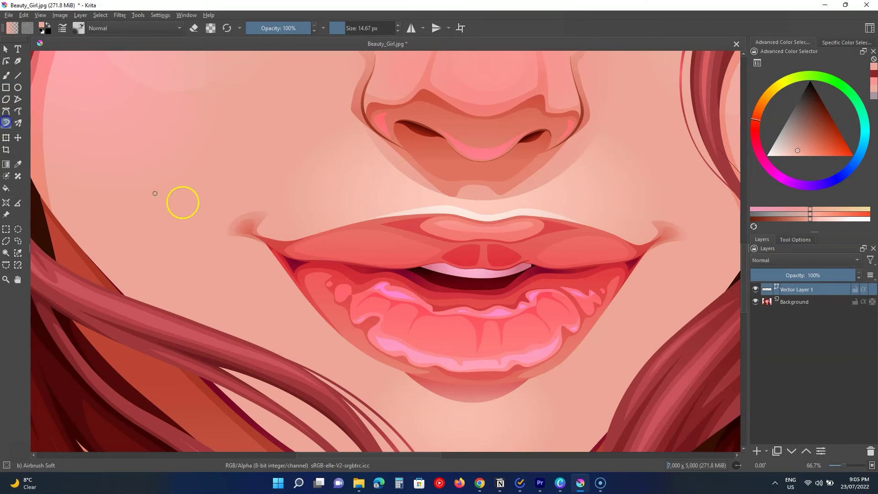
pyautogui.click(57, 181)
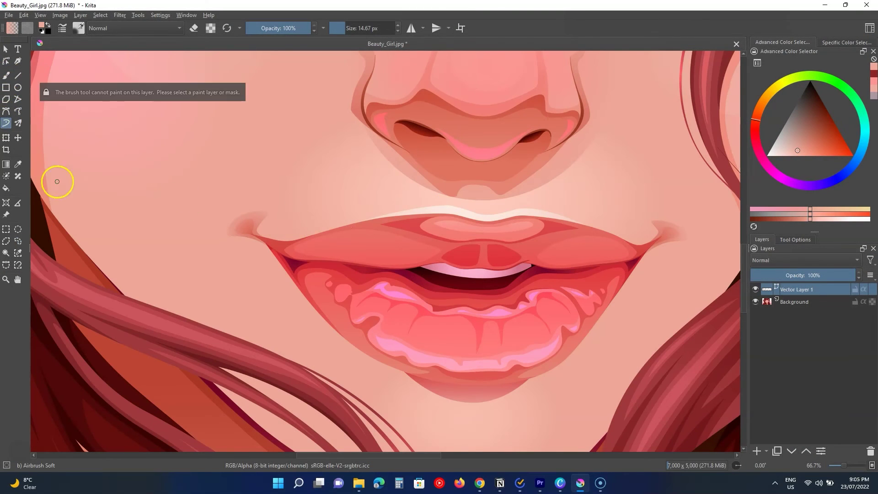
pyautogui.click(16, 179)
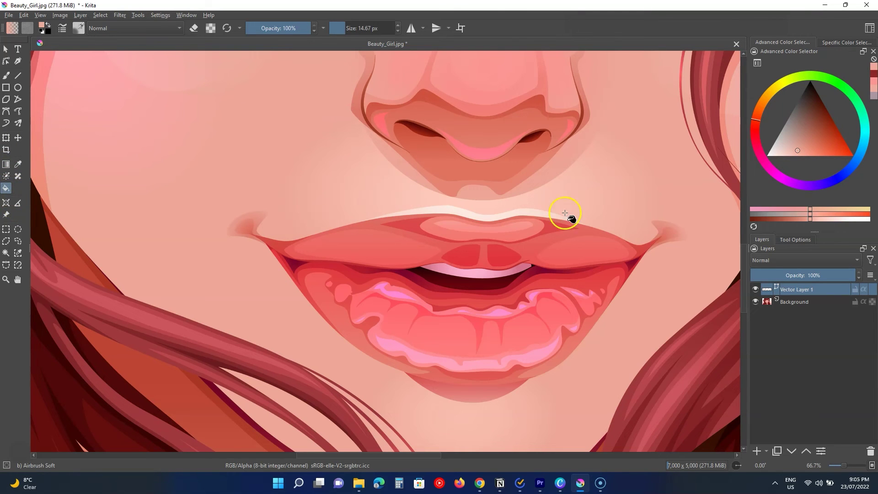
pyautogui.scroll(-5, 513, 185)
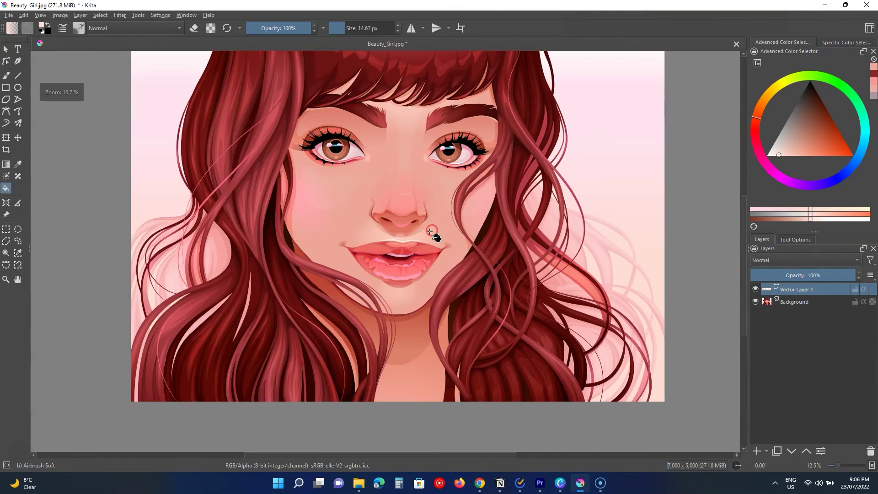